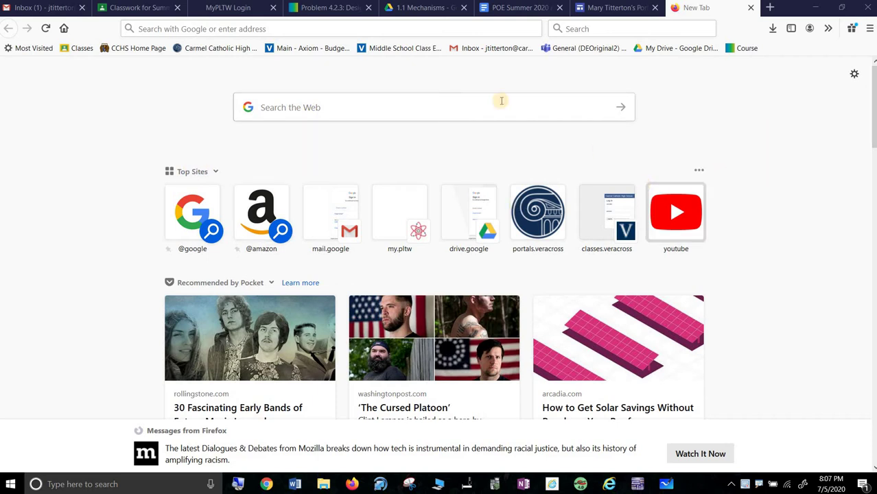
Load the Google home page in Firefox and show the Google apps grid.
click(307, 31)
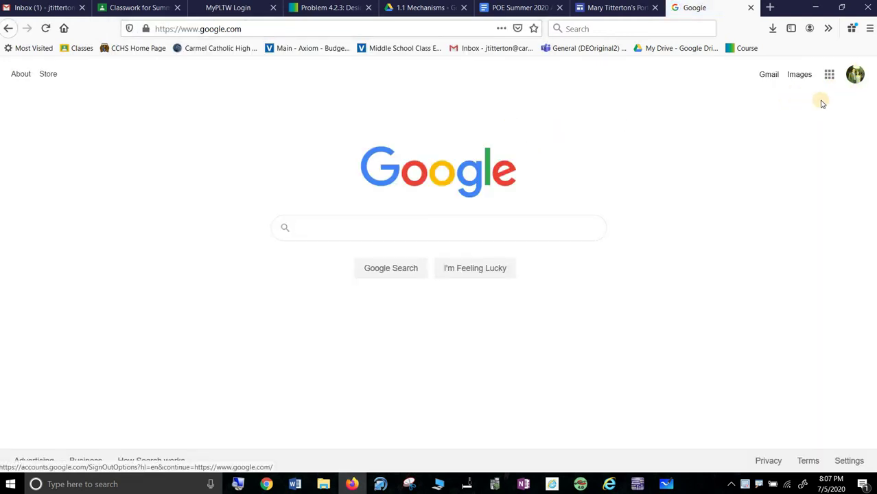
click(829, 74)
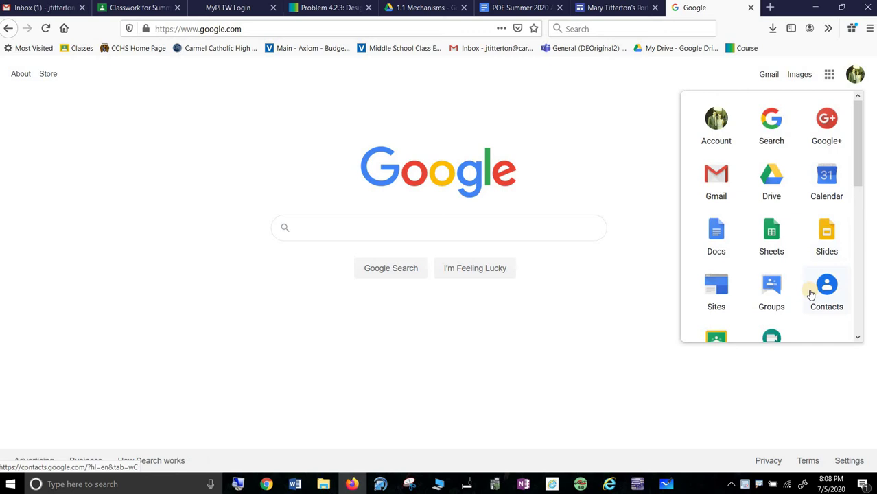
Open Google Sites and create a new blank site in the new Sites editor.
click(717, 287)
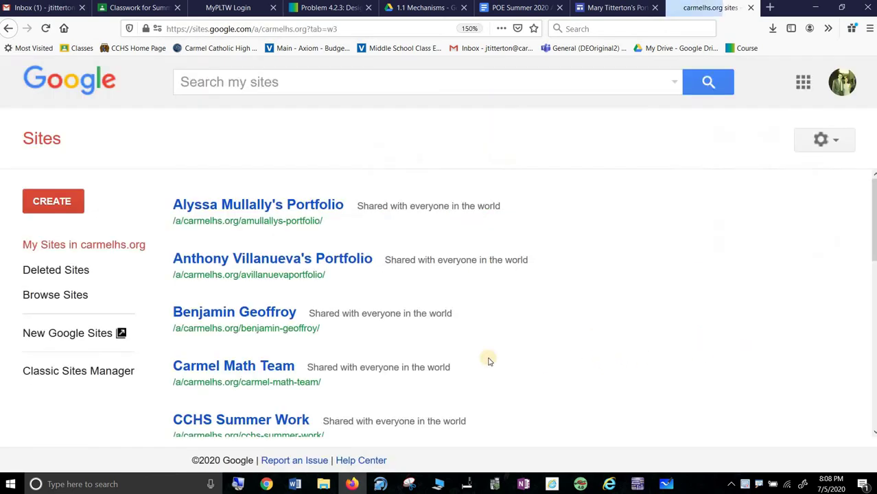
click(51, 203)
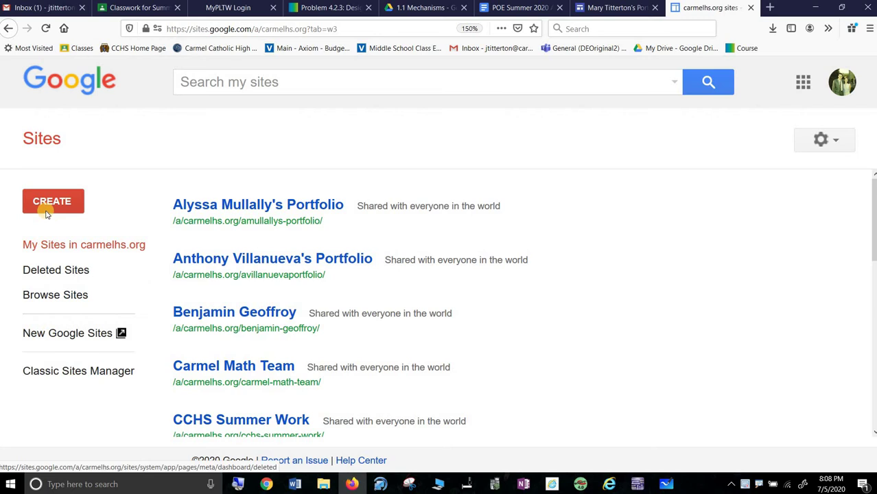
click(49, 204)
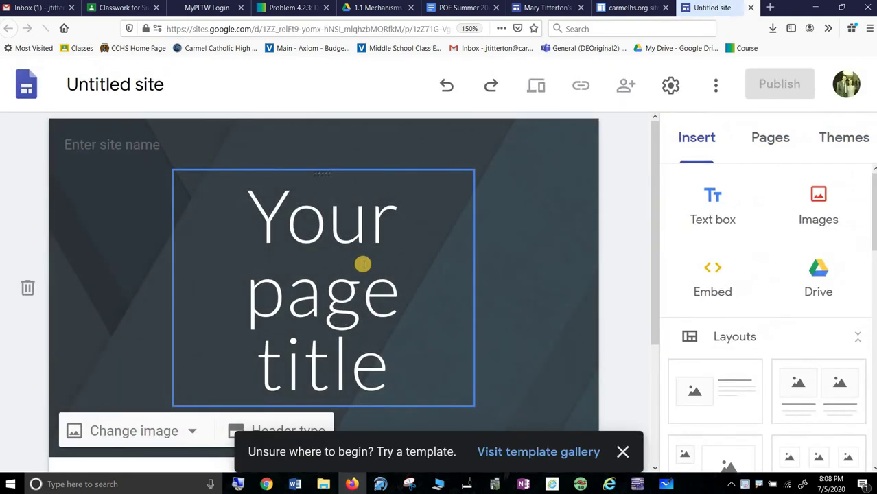
Rename the untitled site to 'Temporary Site' and bring up its Publish settings.
click(103, 88)
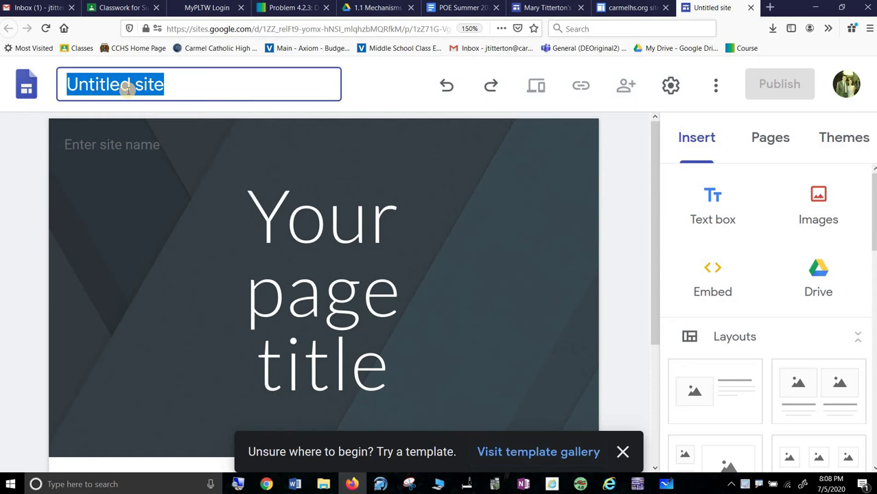
text(Temporary Site)
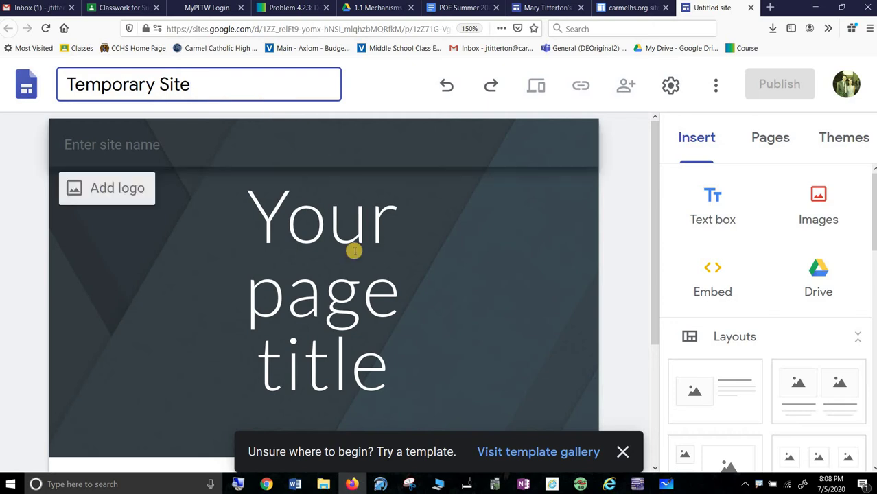
click(365, 259)
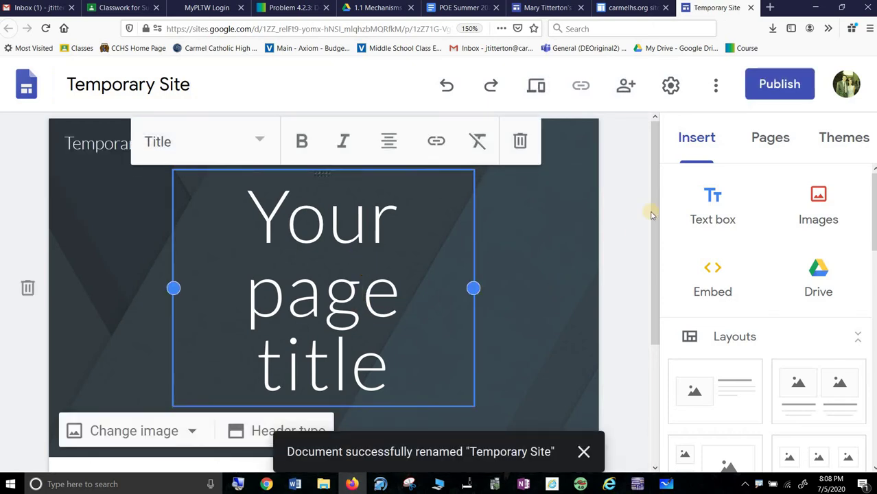
click(786, 84)
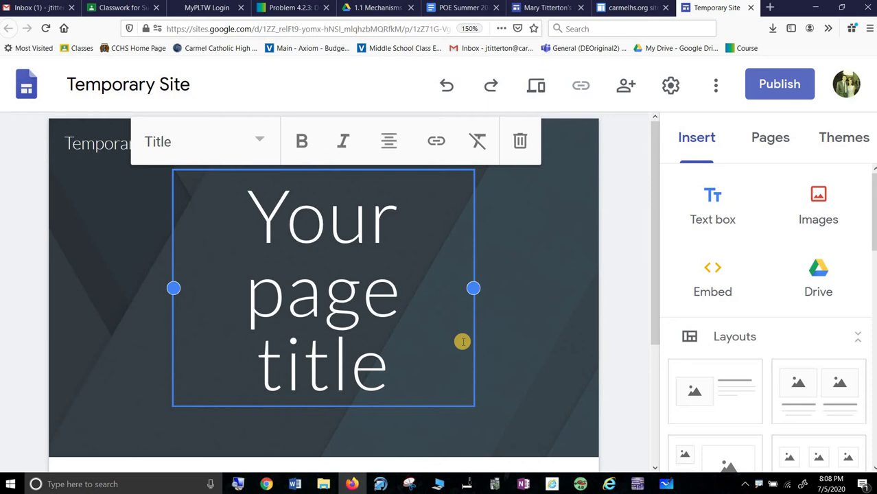
Publish Temporary Site at temporary-site and copy its published link.
click(778, 96)
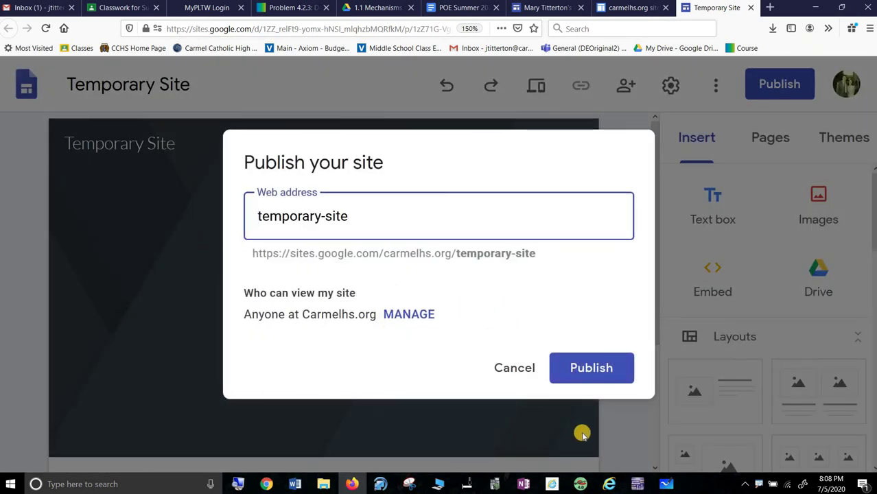
click(587, 373)
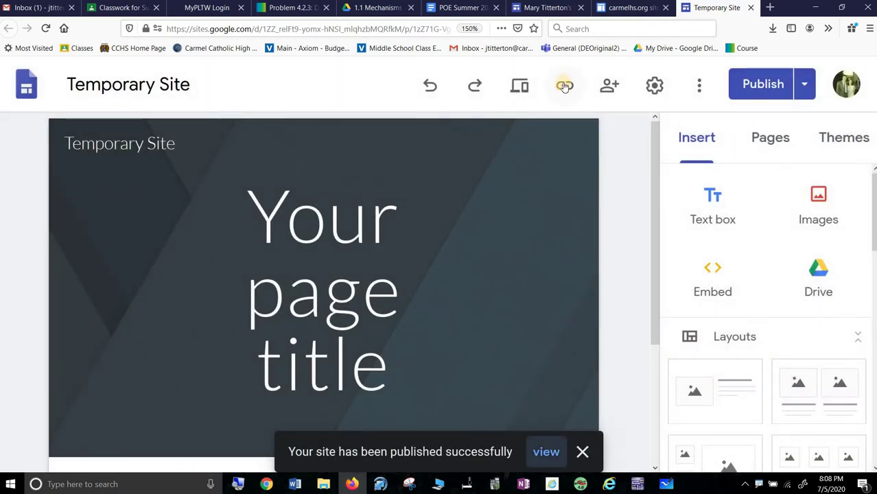
click(564, 85)
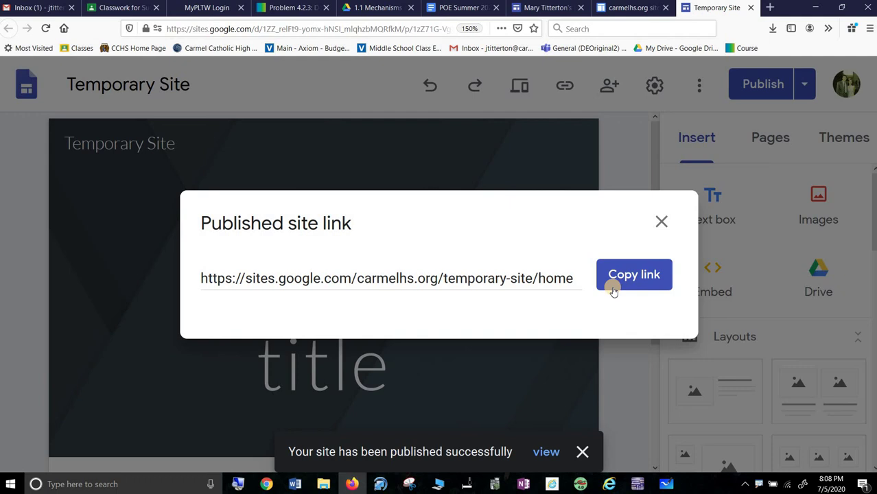
click(626, 282)
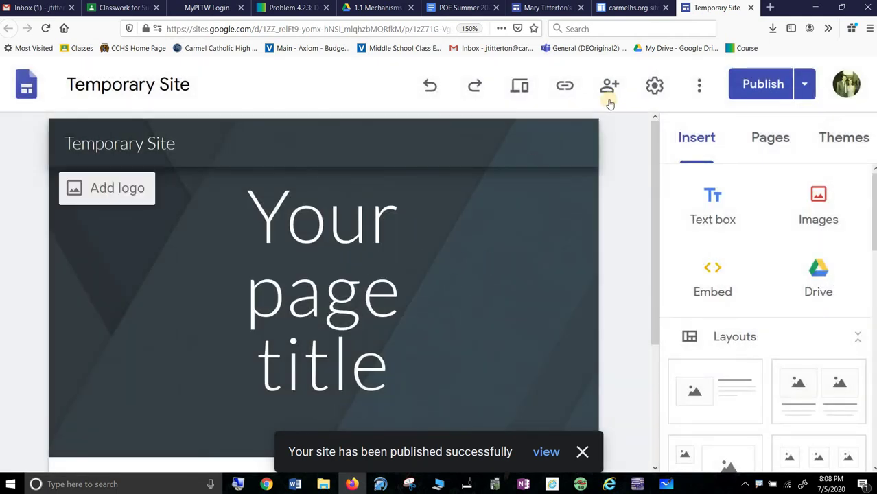
click(613, 86)
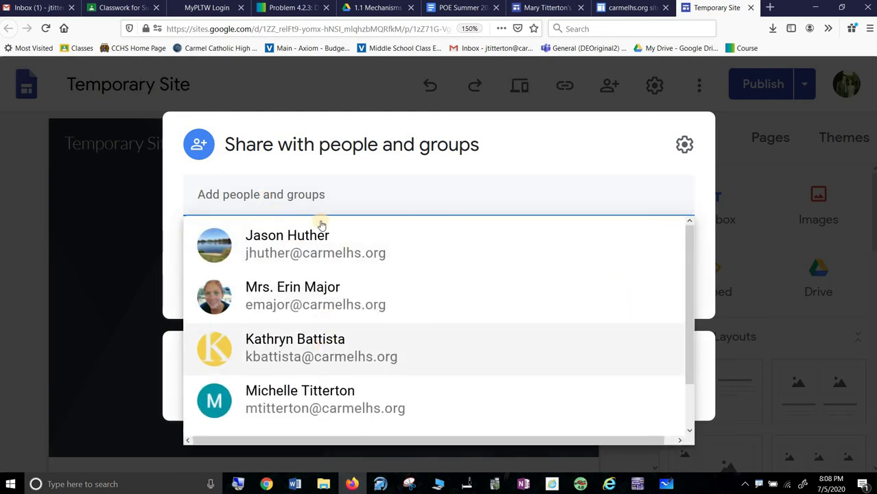
Check who the site is shared with, then close the share dialog with Done.
click(626, 161)
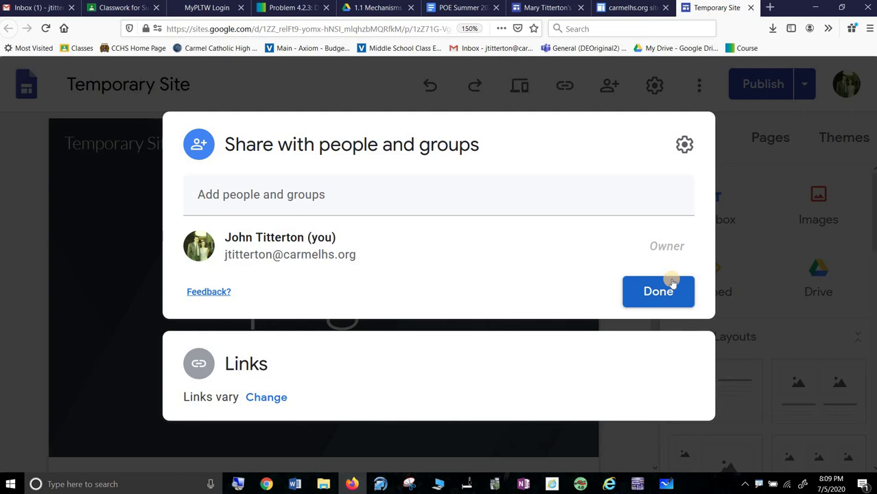
click(670, 292)
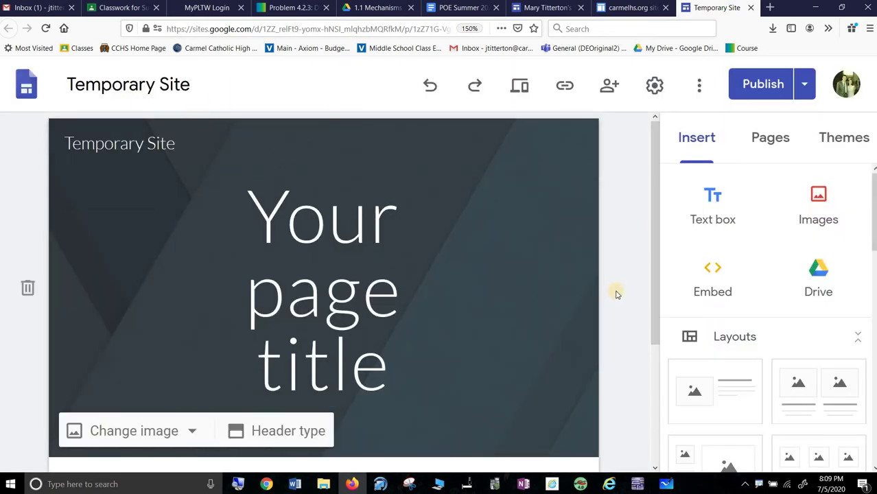
Look over the existing portfolio site tab, scrolling through its page.
click(642, 7)
click(542, 7)
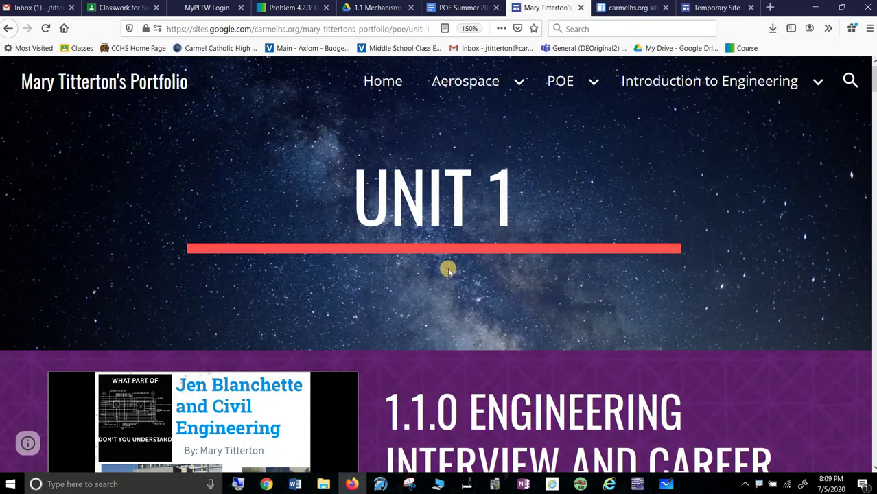
mouse_move(572, 80)
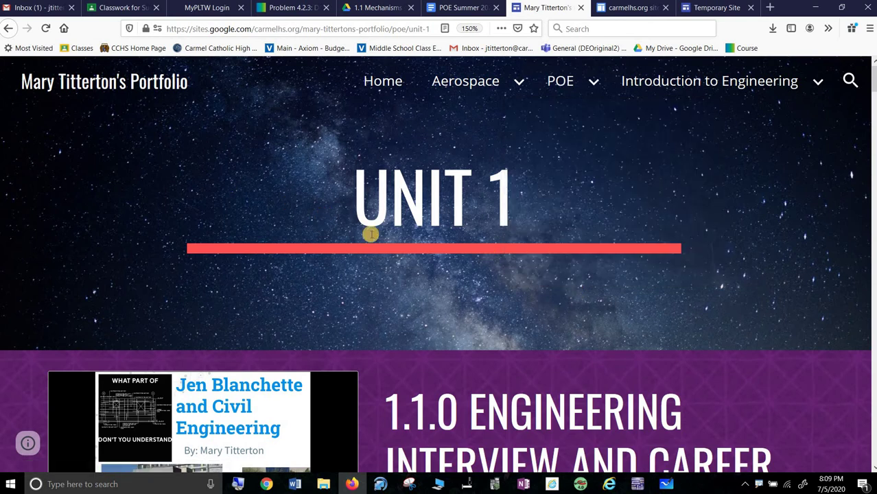
scroll(370, 233, down, 5)
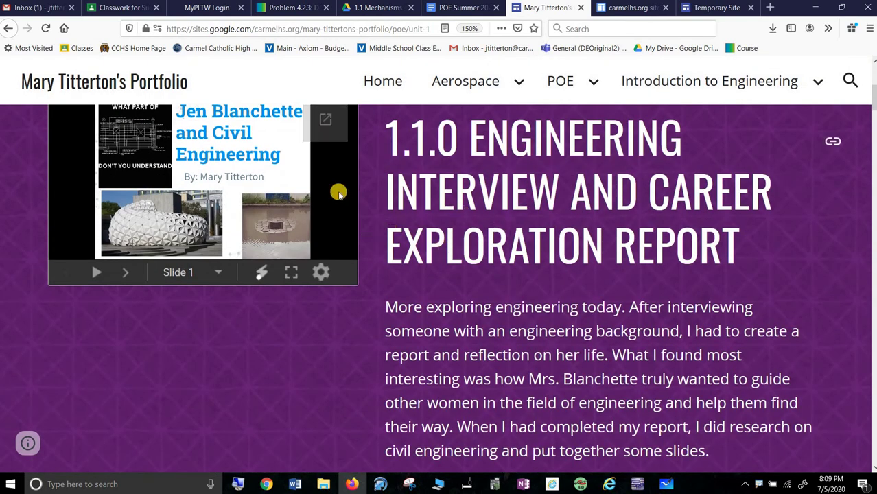
scroll(569, 294, up, 2)
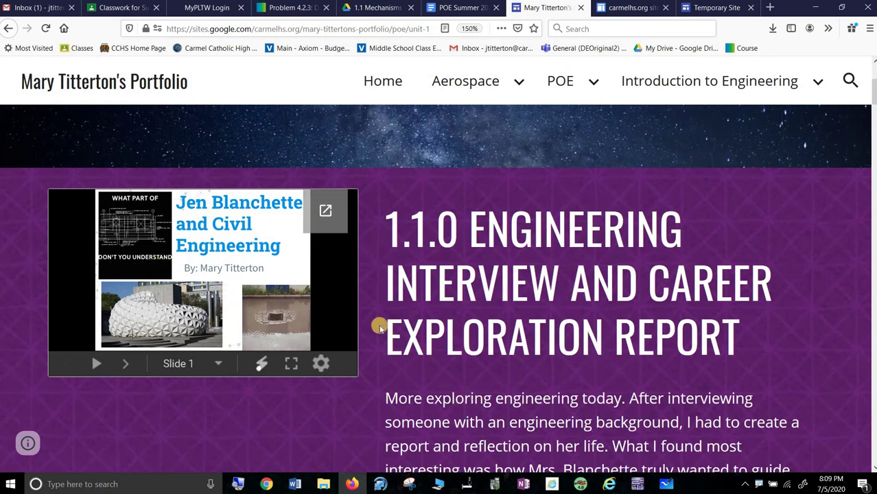
scroll(384, 328, down, 8)
scroll(717, 329, down, 4)
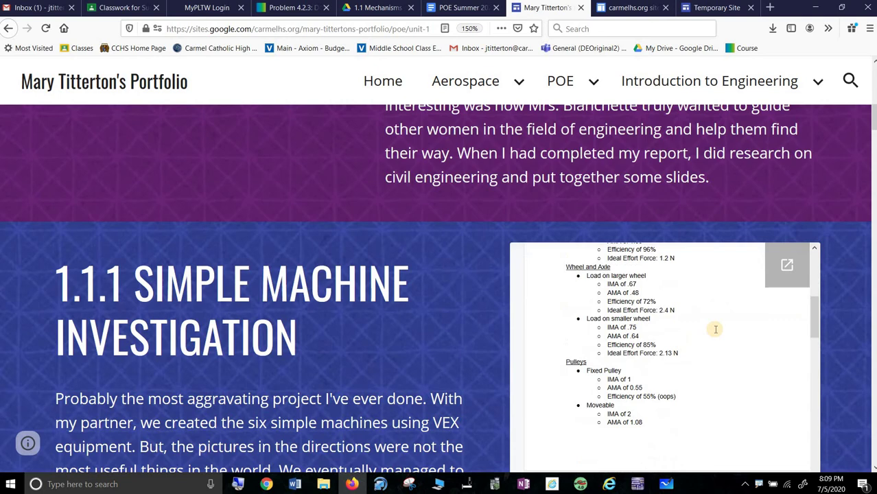
scroll(321, 313, down, 4)
scroll(321, 312, down, 10)
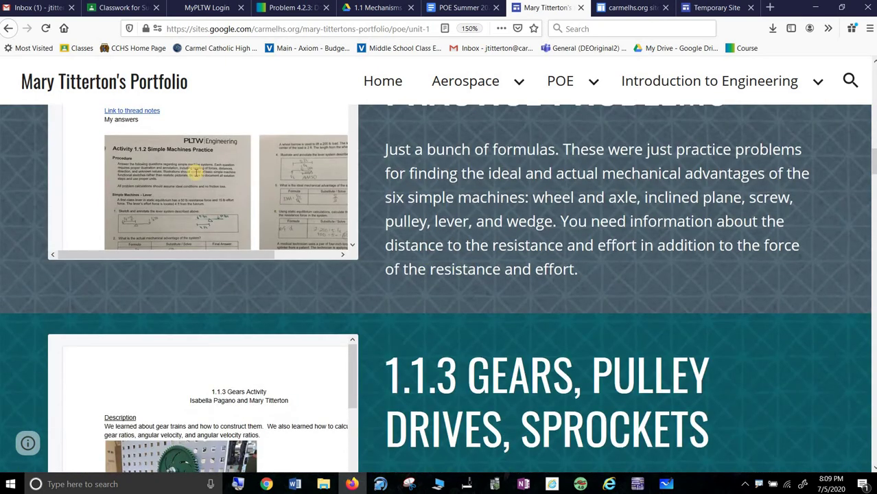
scroll(474, 219, up, 2)
scroll(477, 206, up, 8)
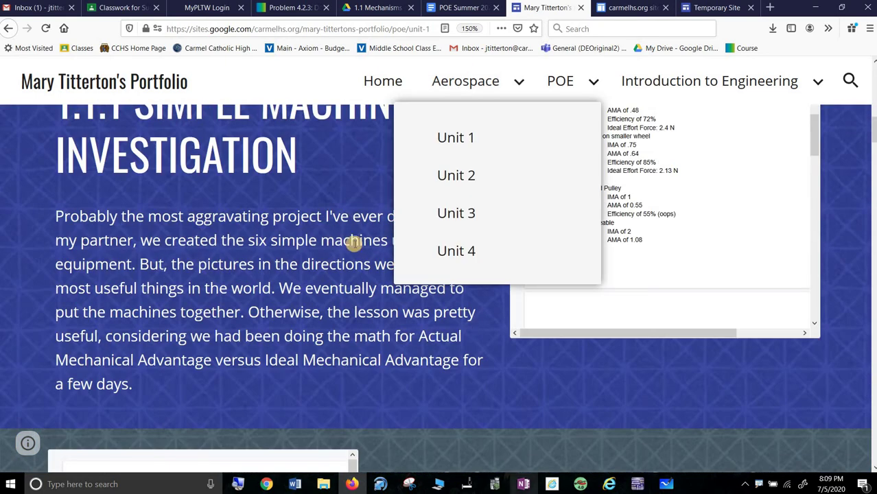
scroll(426, 153, up, 12)
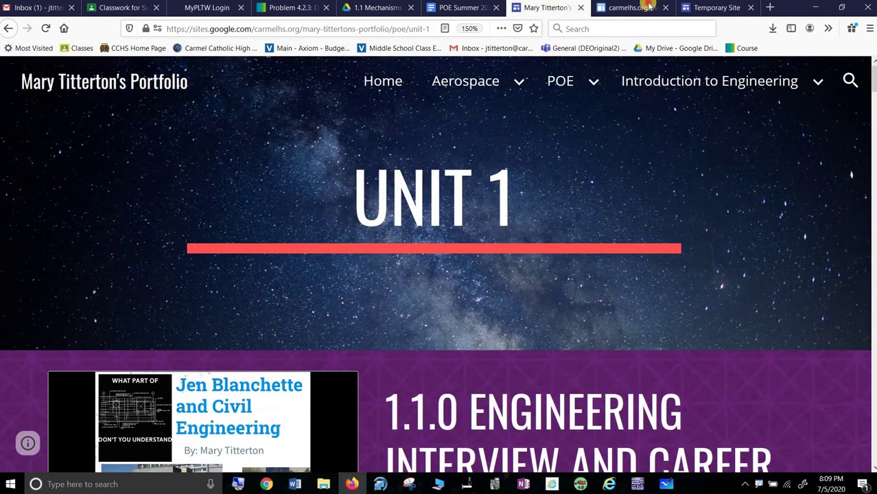
Return to the Temporary Site editor tab and open a new blank browser tab.
click(649, 7)
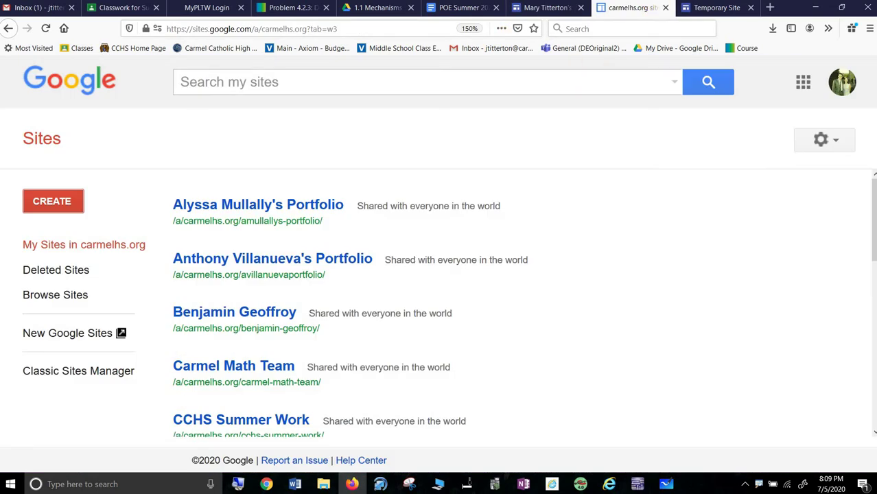
click(712, 7)
click(770, 7)
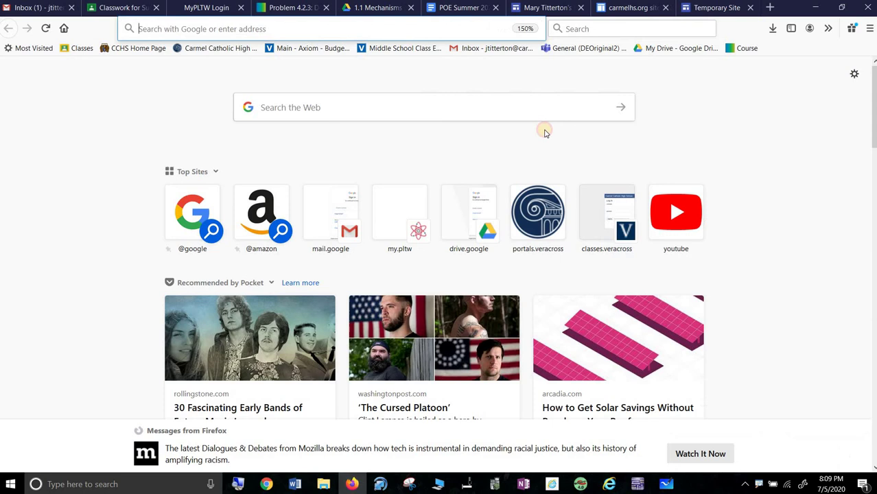
Create a new folder named 'Temporary Folder' in My Drive.
click(657, 48)
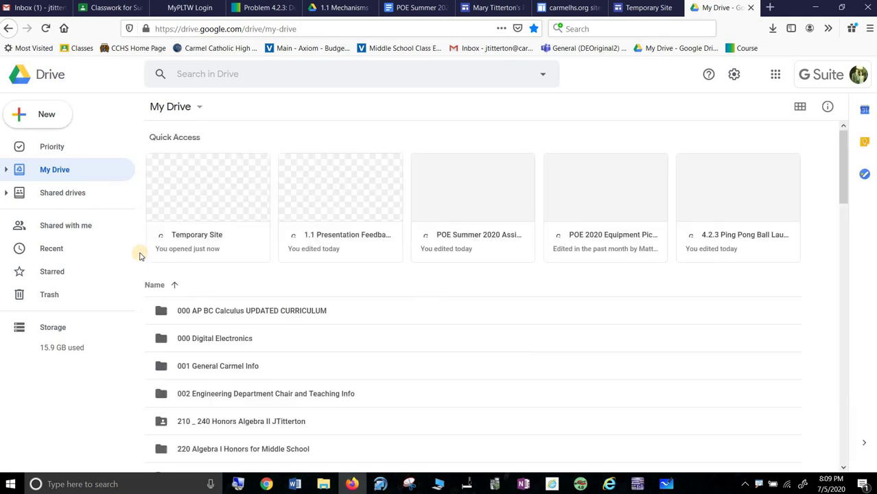
click(43, 114)
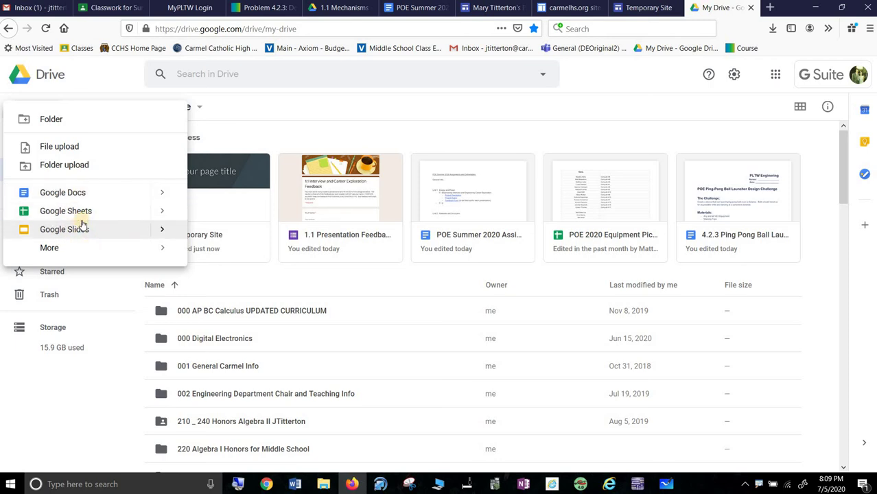
click(71, 124)
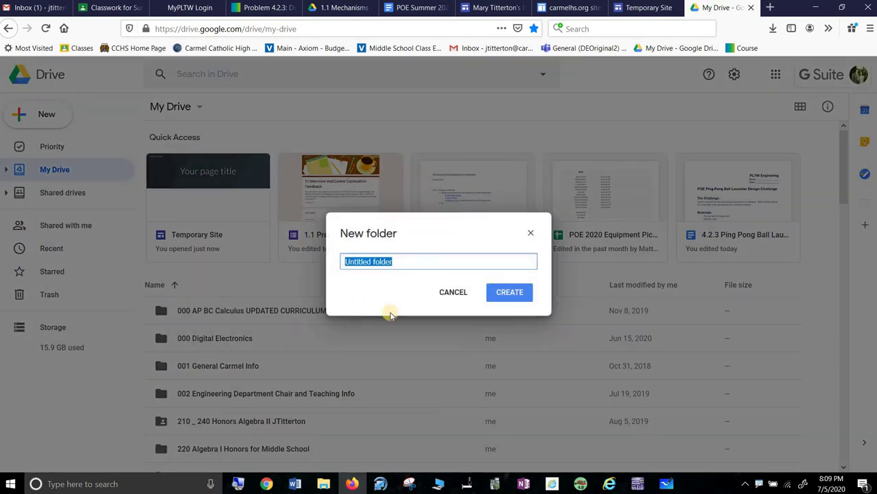
text(Temporary Folder)
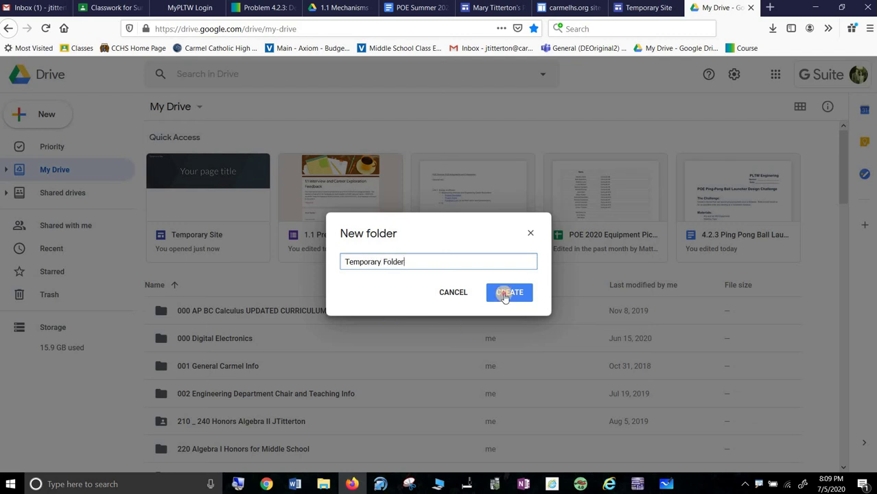
click(506, 291)
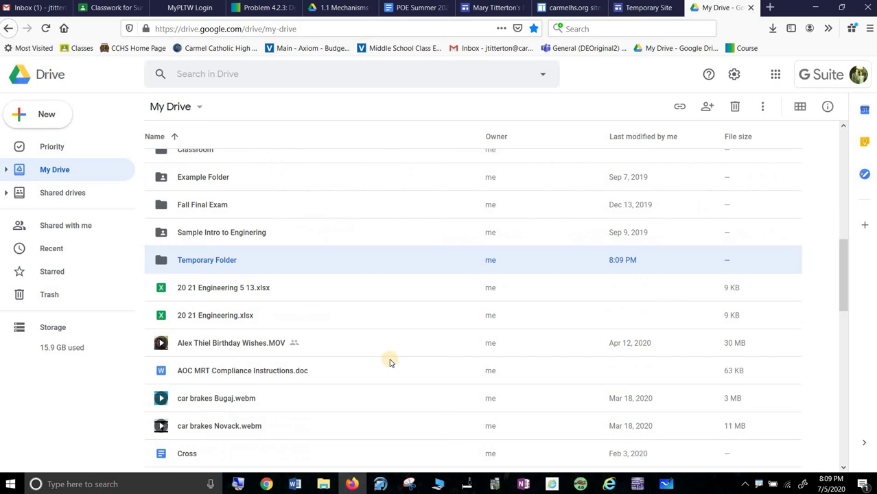
Open Temporary Folder and show its sharing dialog, link access still Restricted.
double_click(222, 262)
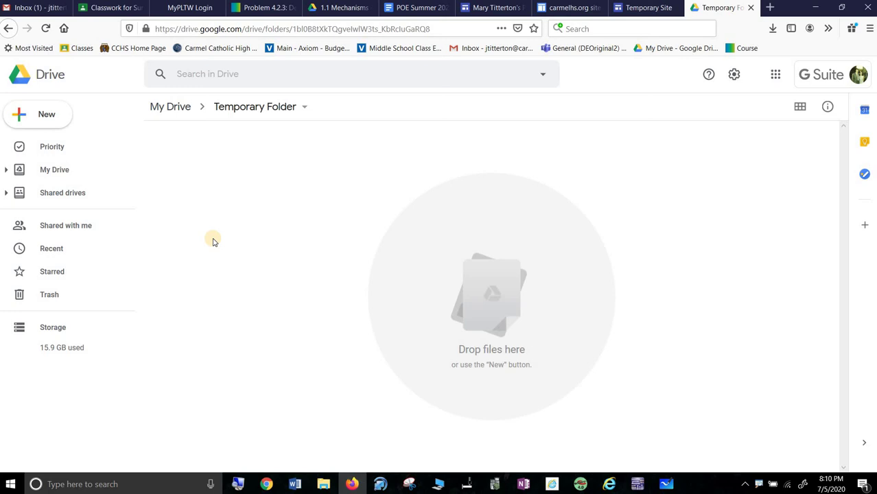
click(307, 109)
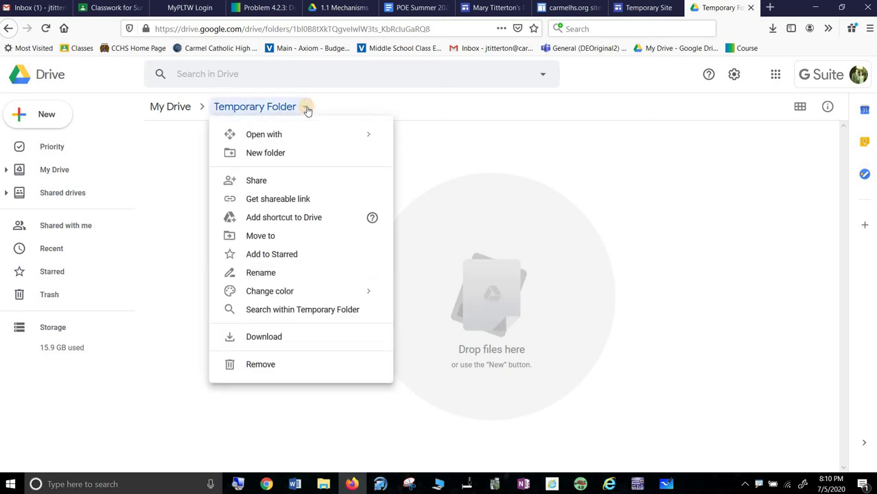
click(288, 180)
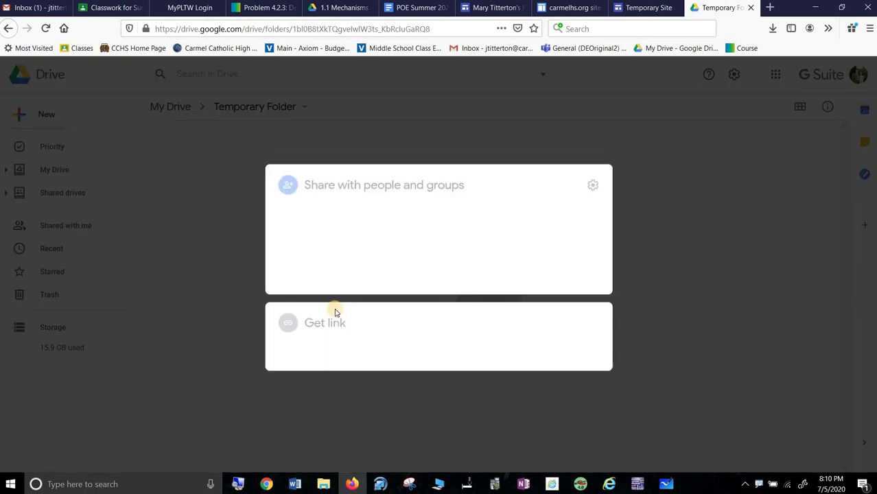
key(Escape)
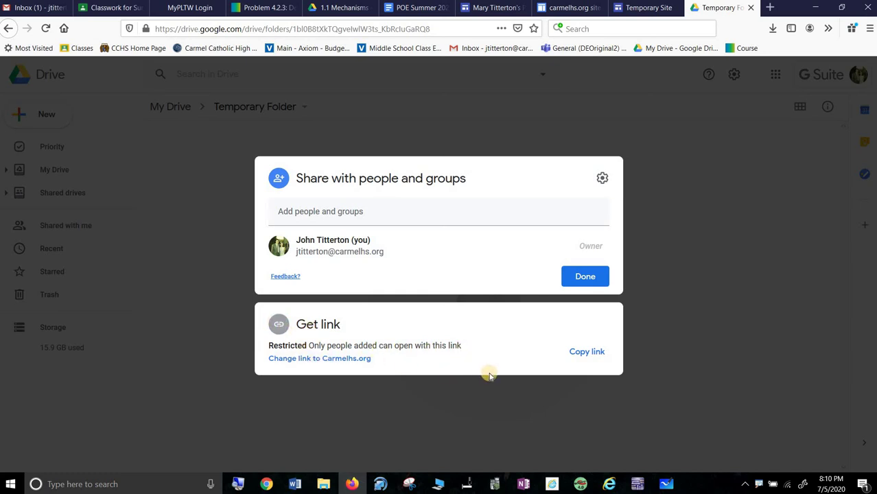
Copy the folder link and set link access to Anyone with the link as Viewer.
click(584, 351)
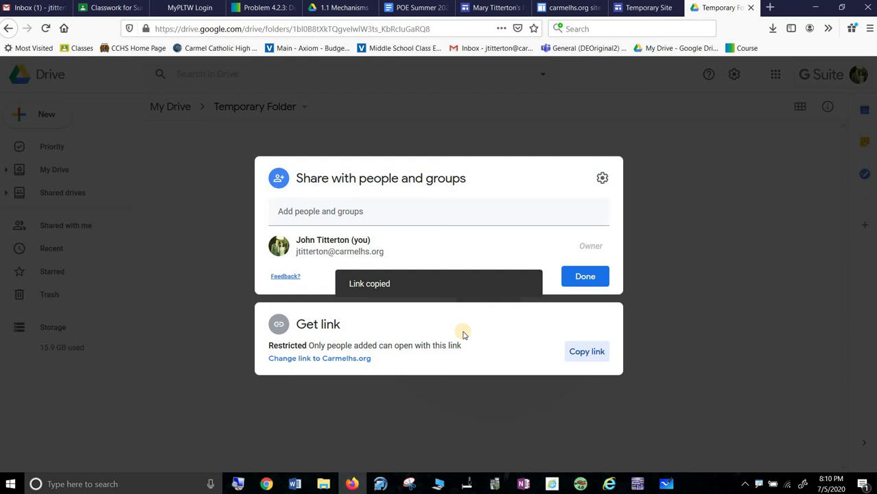
click(309, 359)
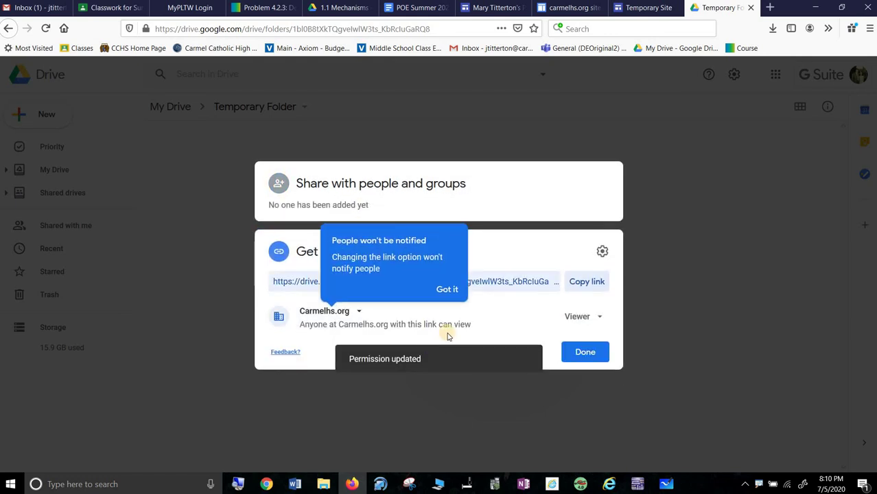
click(443, 289)
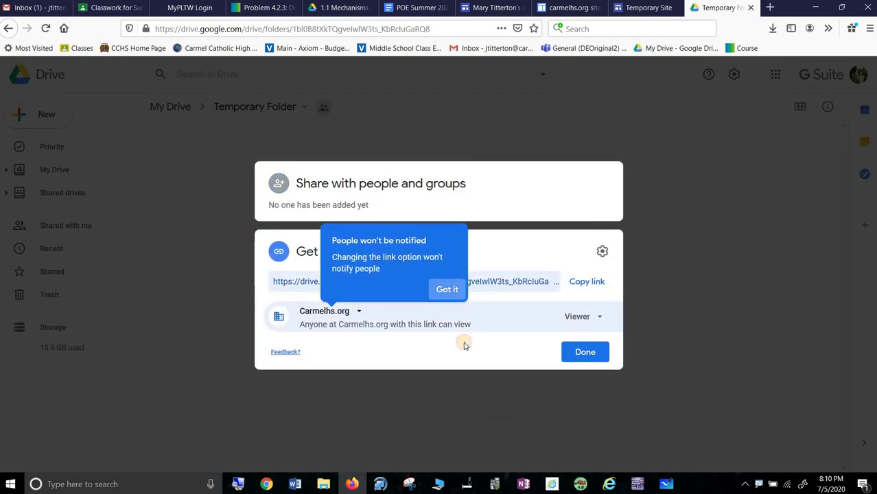
click(359, 313)
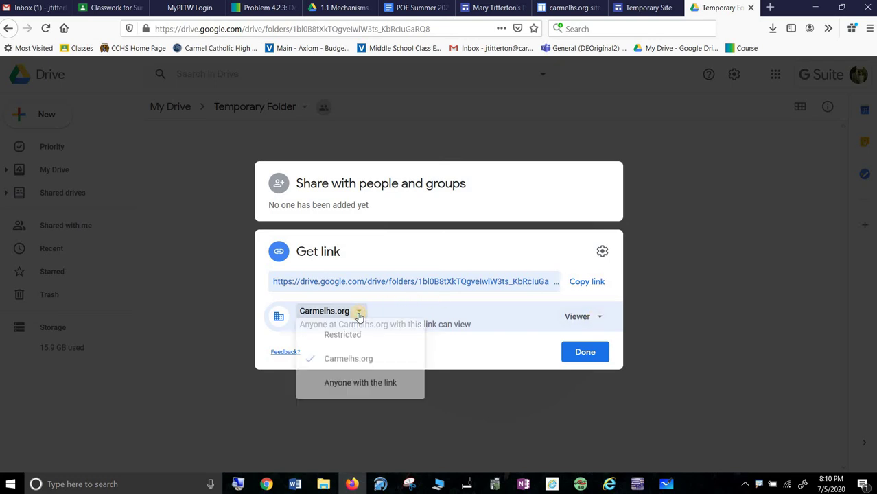
click(366, 391)
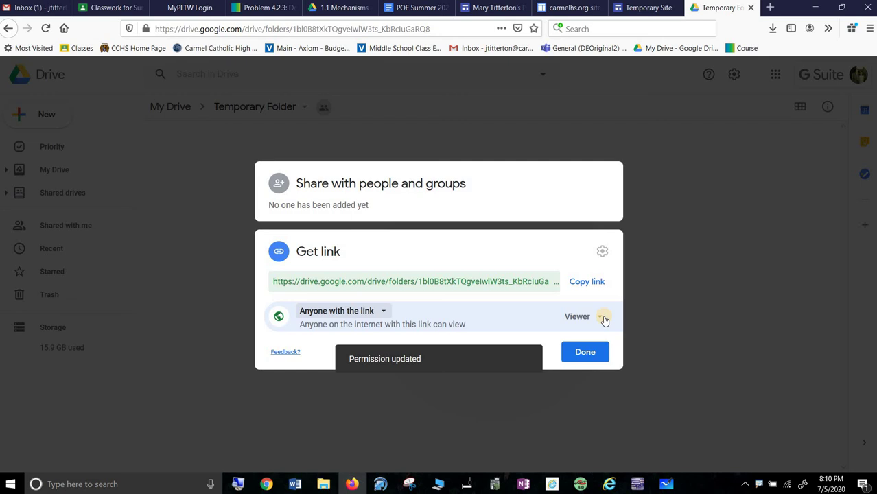
click(604, 318)
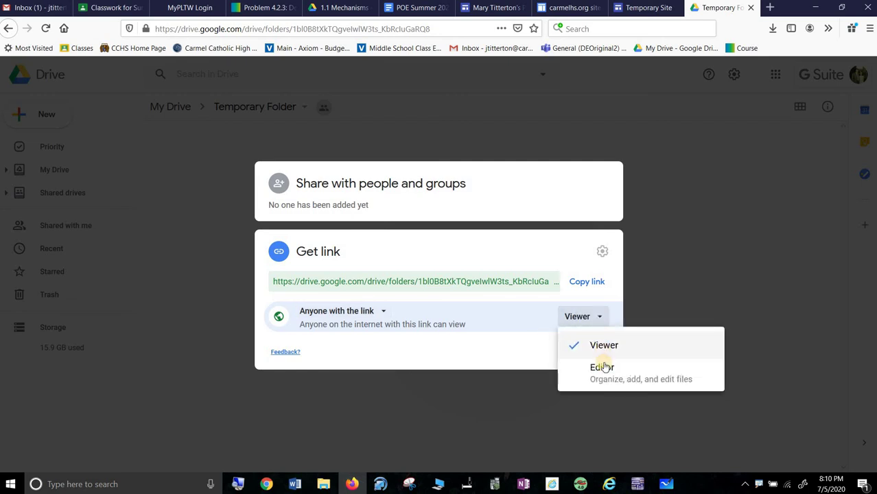
click(470, 345)
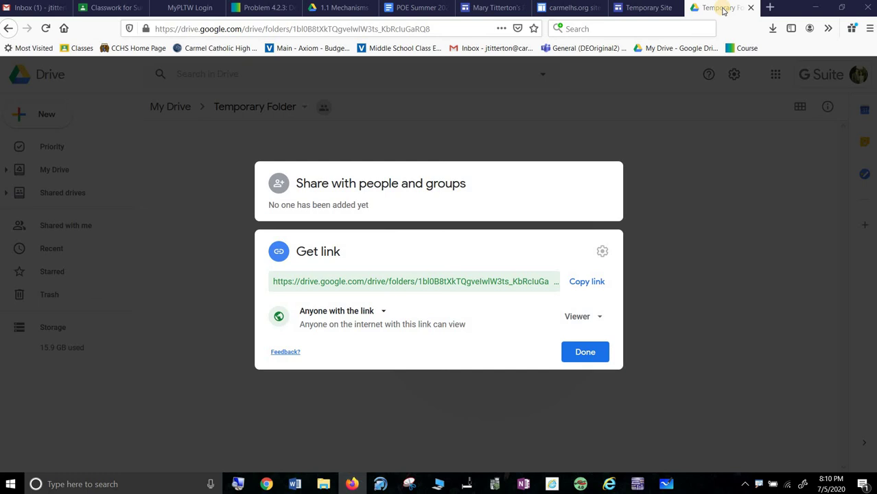
Close the folder's sharing settings, recheck them, then return to the Google Sites tabs.
click(585, 351)
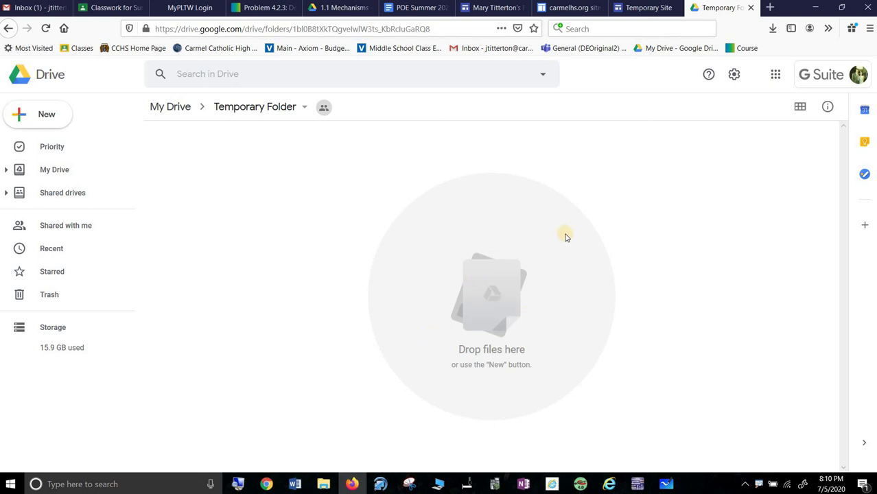
click(323, 107)
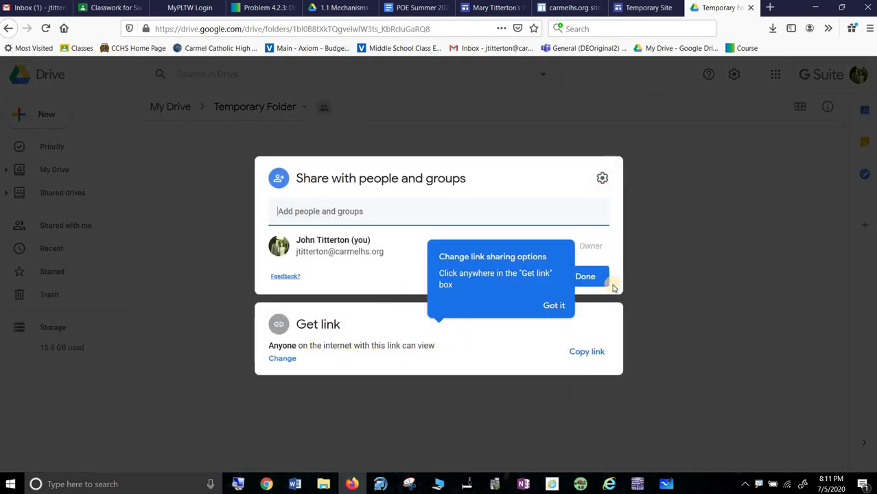
click(664, 238)
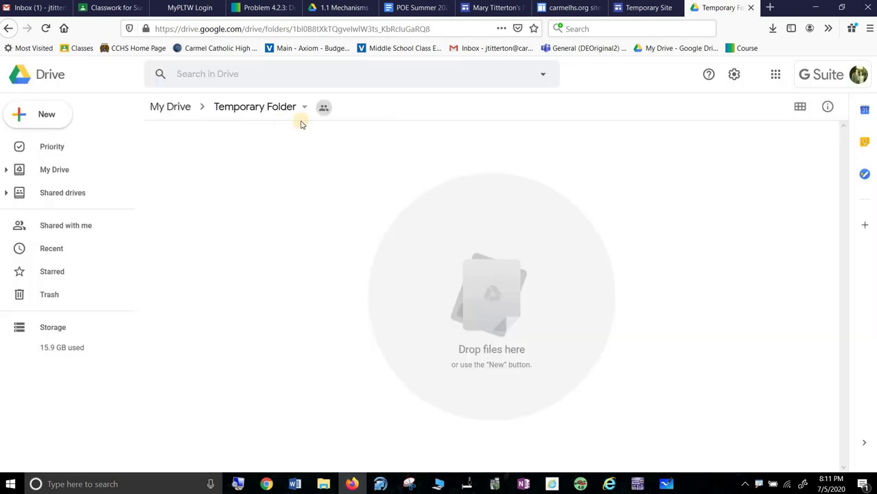
click(578, 8)
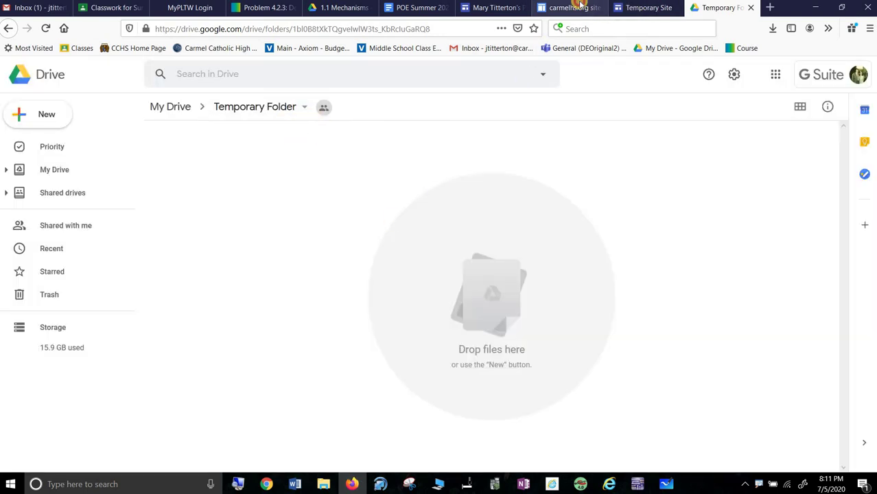
Show the example student portfolio site, scrolled back up to its POE 'Unit 1' banner.
click(635, 8)
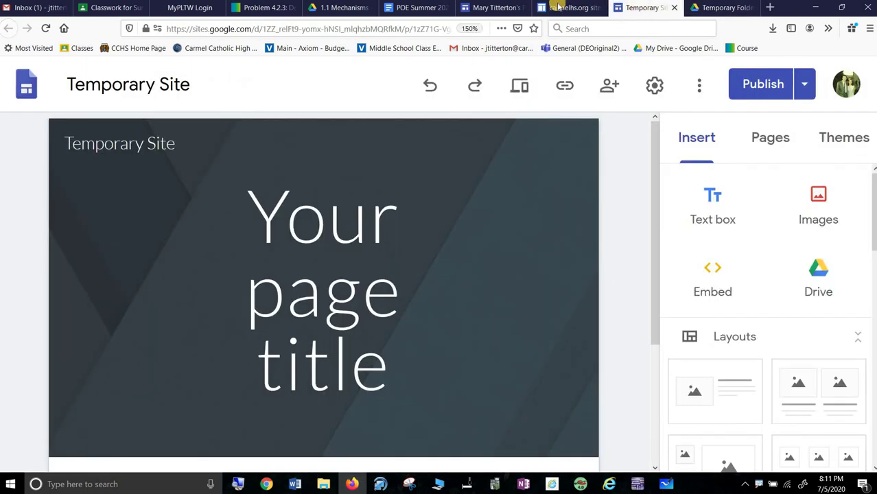
click(490, 8)
scroll(484, 366, down, 3)
scroll(484, 366, down, 8)
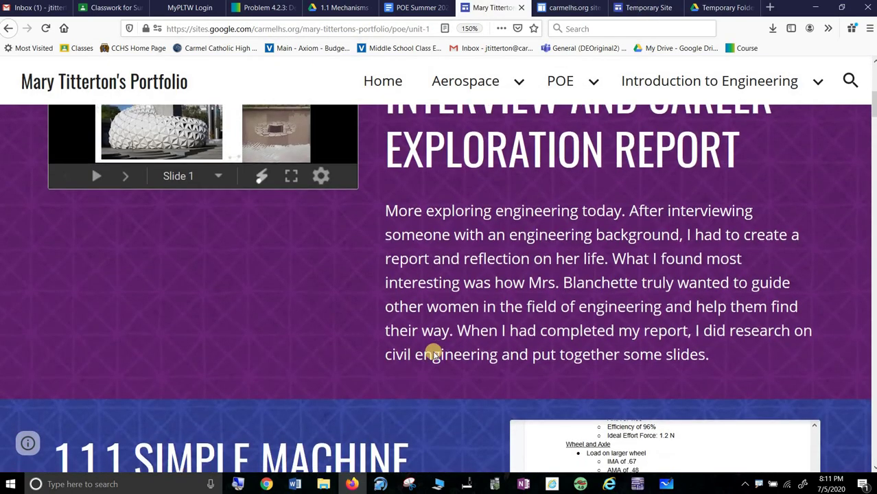
scroll(396, 348, up, 8)
scroll(397, 348, up, 4)
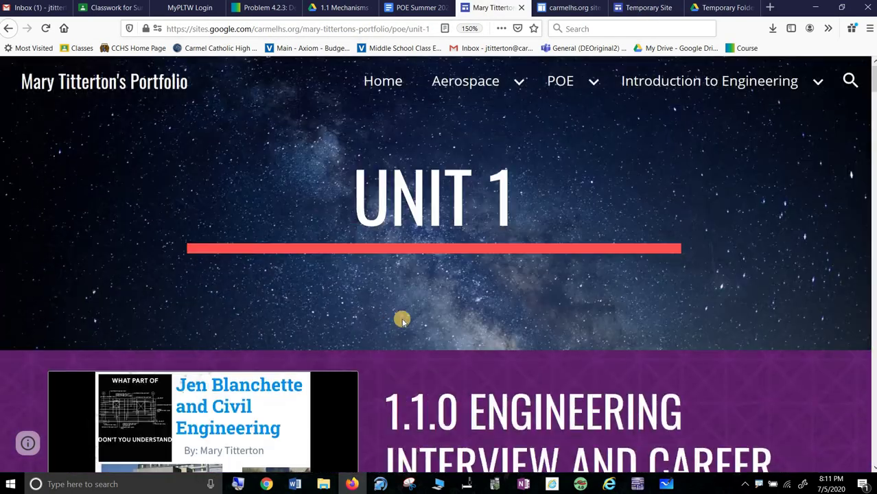